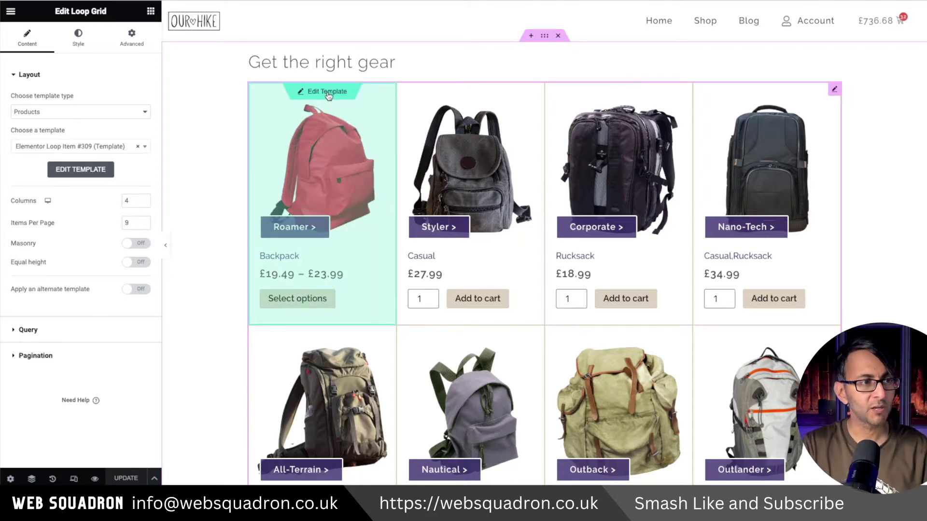
# Open the product loop template and examine the settings of its Call to Action, Text Editor, Product Price and Add To Cart widgets
pyautogui.click(328, 93)
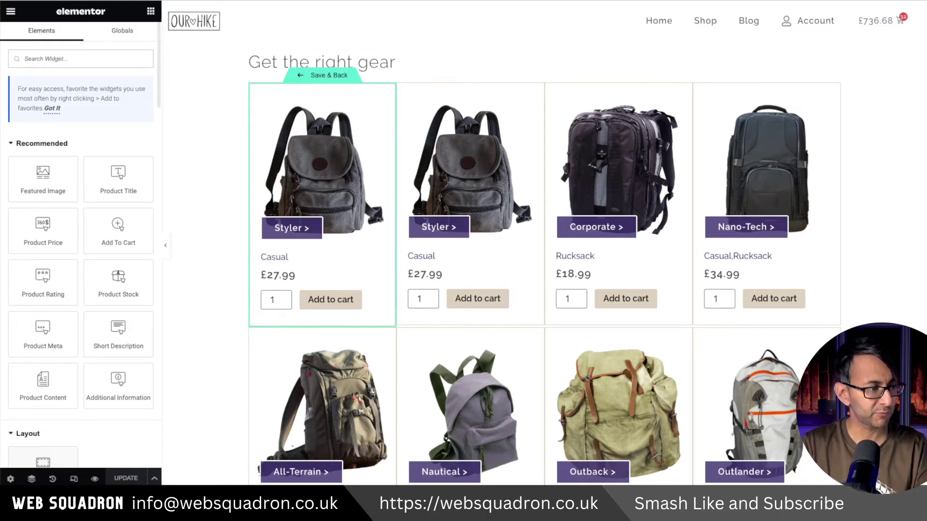
pyautogui.click(32, 479)
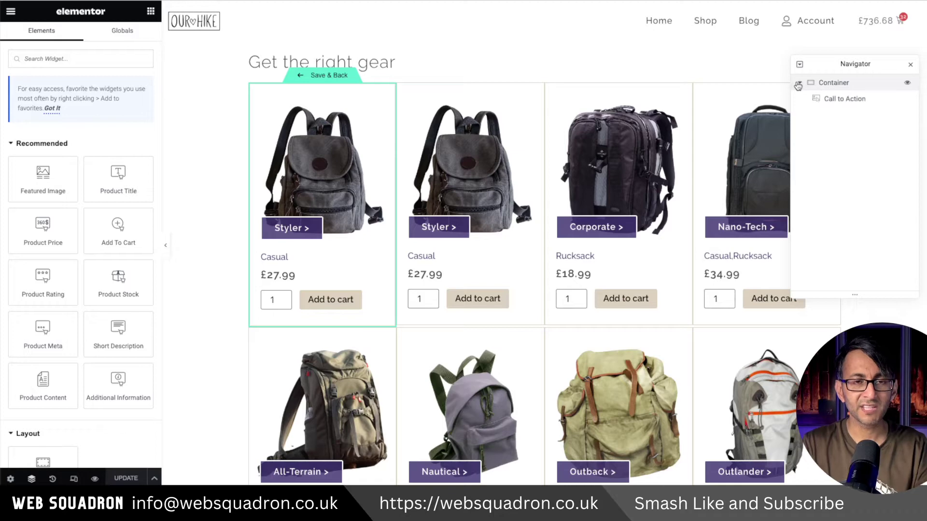
pyautogui.click(860, 99)
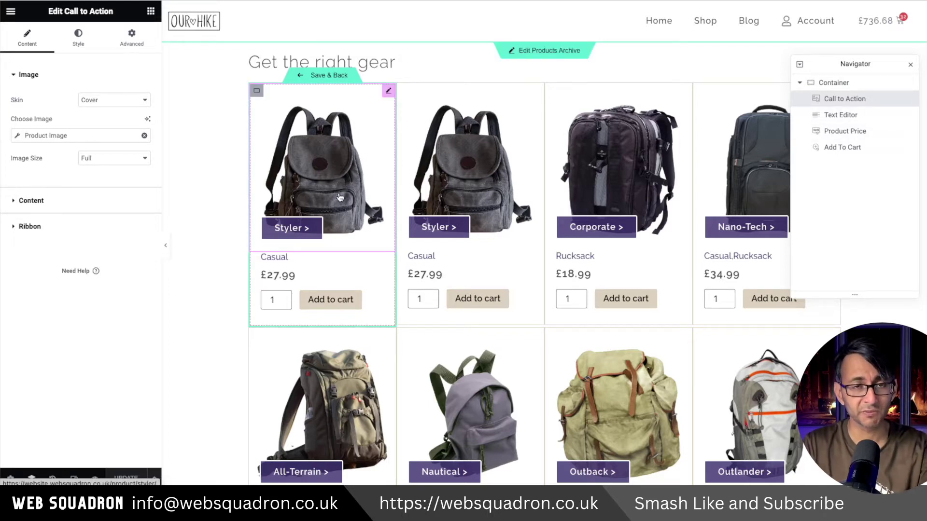
pyautogui.click(851, 118)
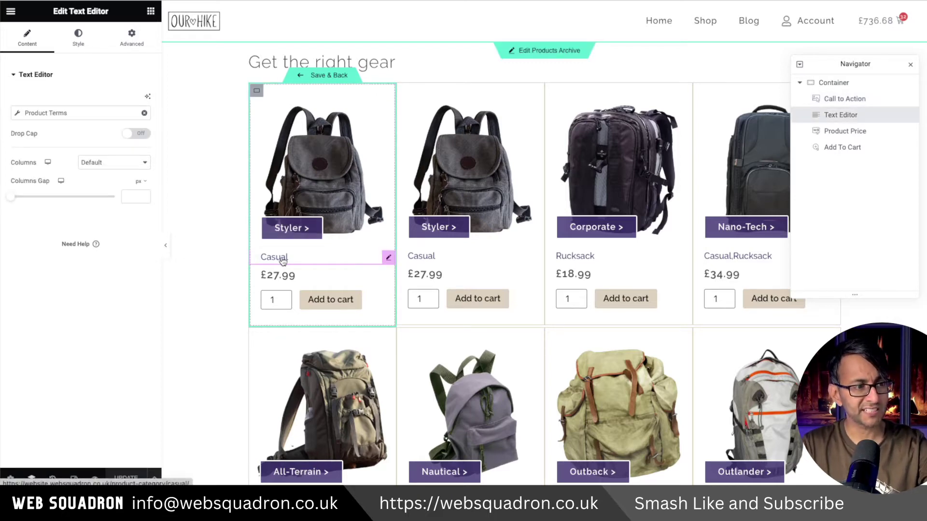
pyautogui.click(864, 132)
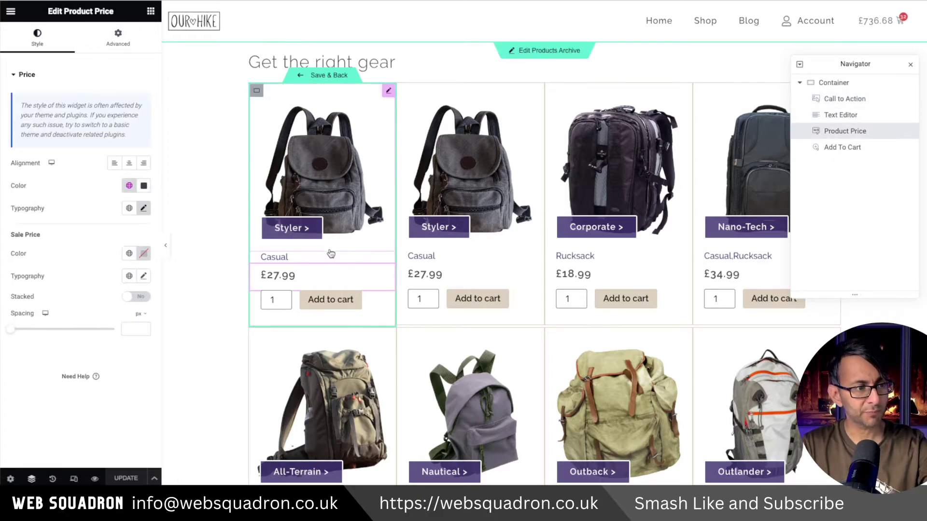
pyautogui.click(866, 150)
pyautogui.click(852, 100)
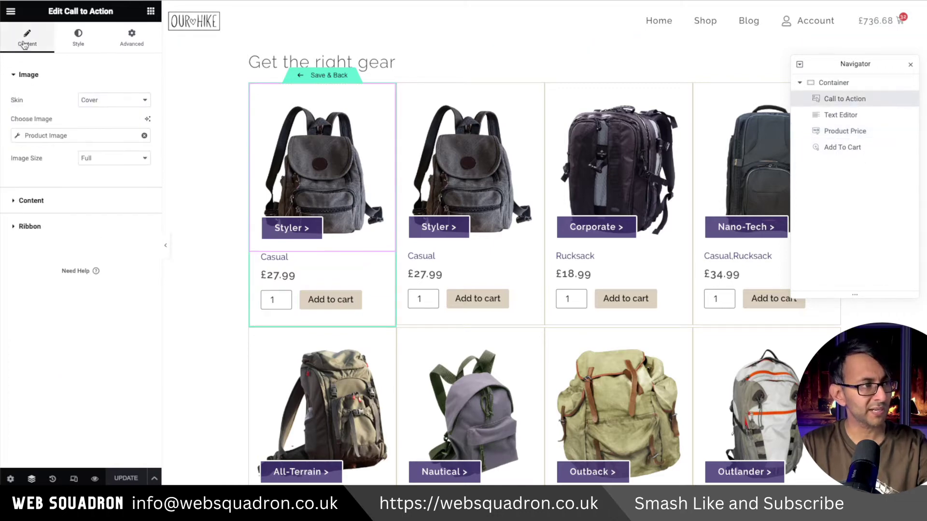
pyautogui.click(43, 201)
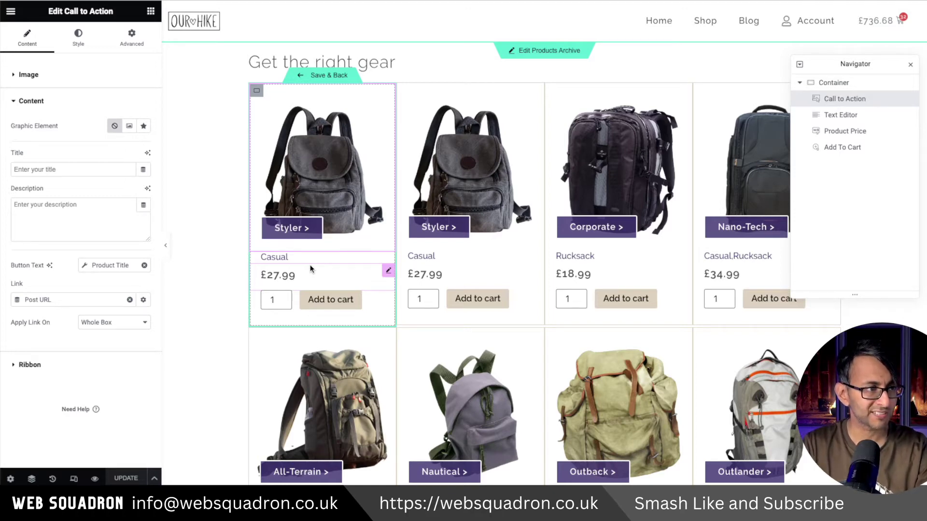
pyautogui.click(339, 141)
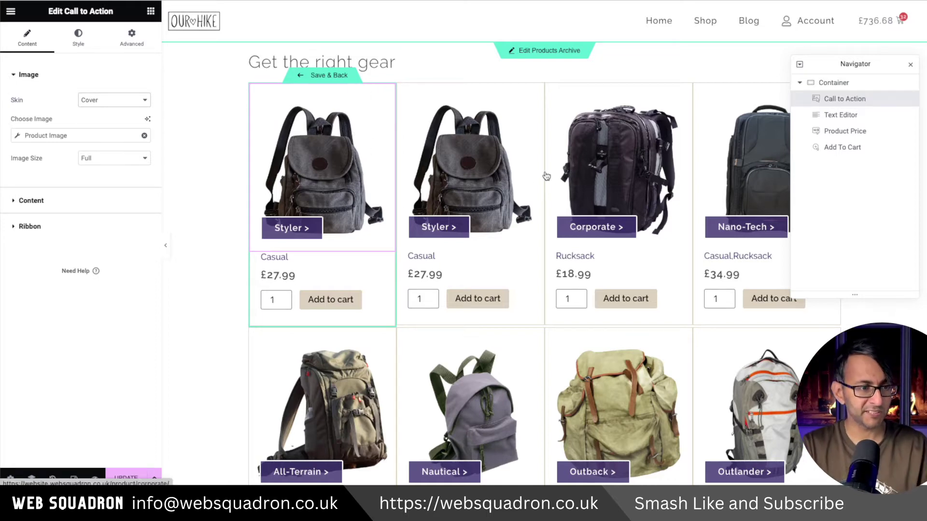
pyautogui.click(877, 195)
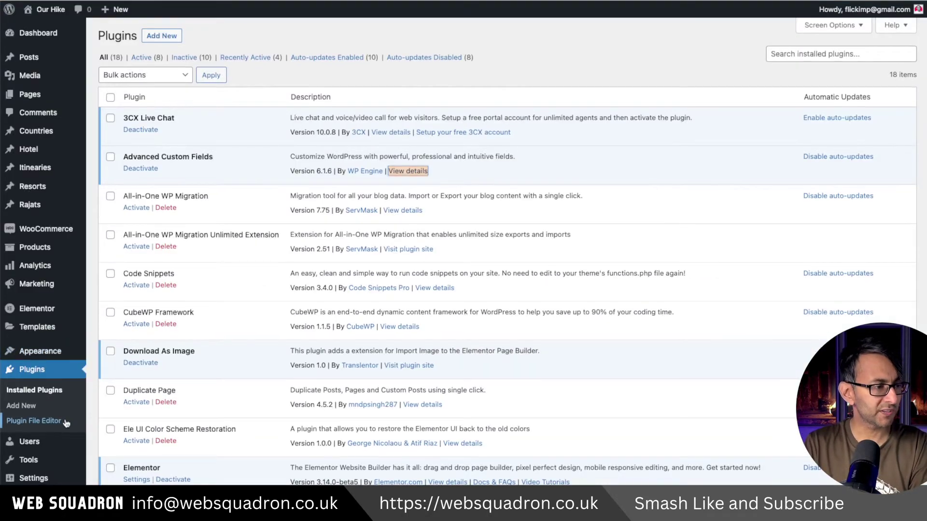
# Create a new ACF field group titled "Products Image" in the WordPress admin
pyautogui.scroll(-5, 67, 423)
pyautogui.moveTo(32, 418)
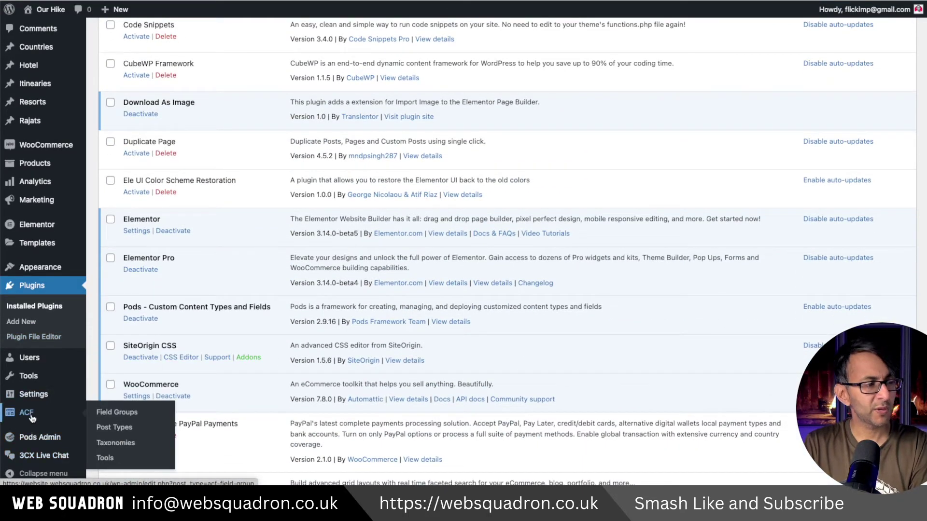
pyautogui.click(127, 413)
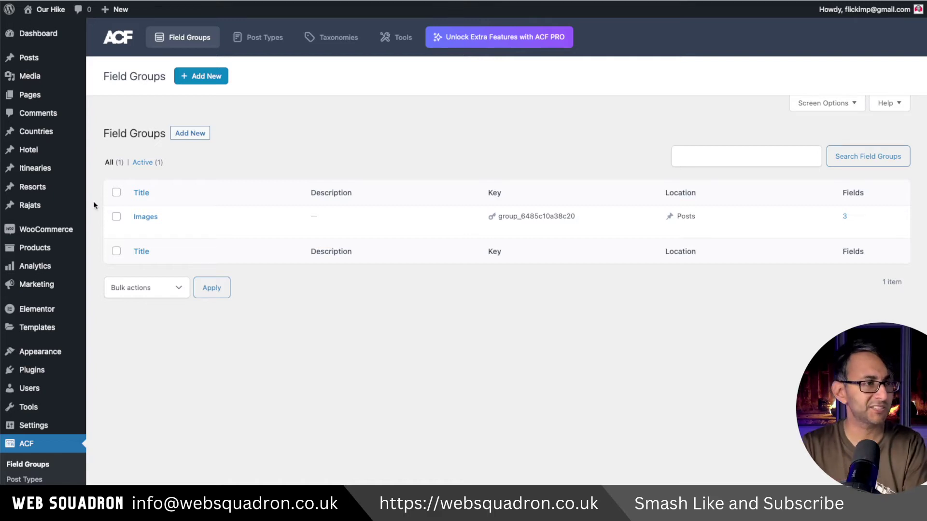
pyautogui.click(203, 79)
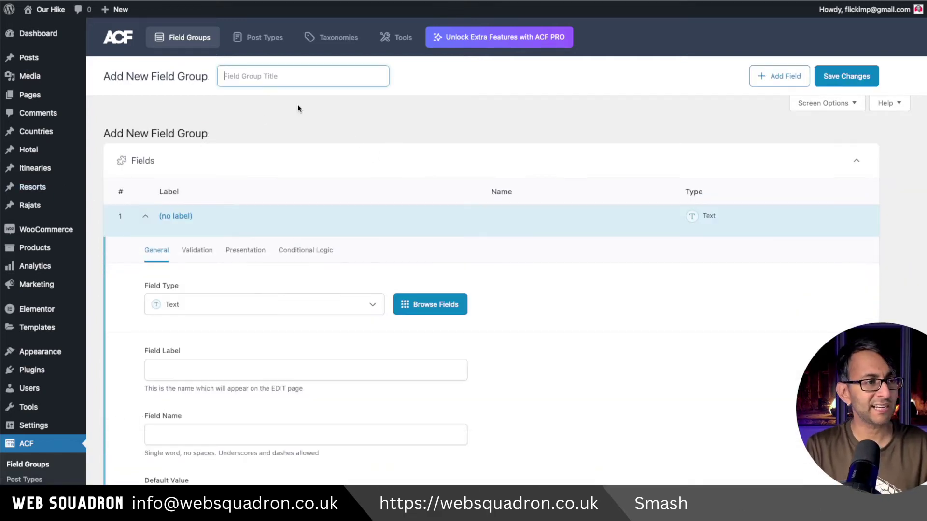
pyautogui.write('Products Image')
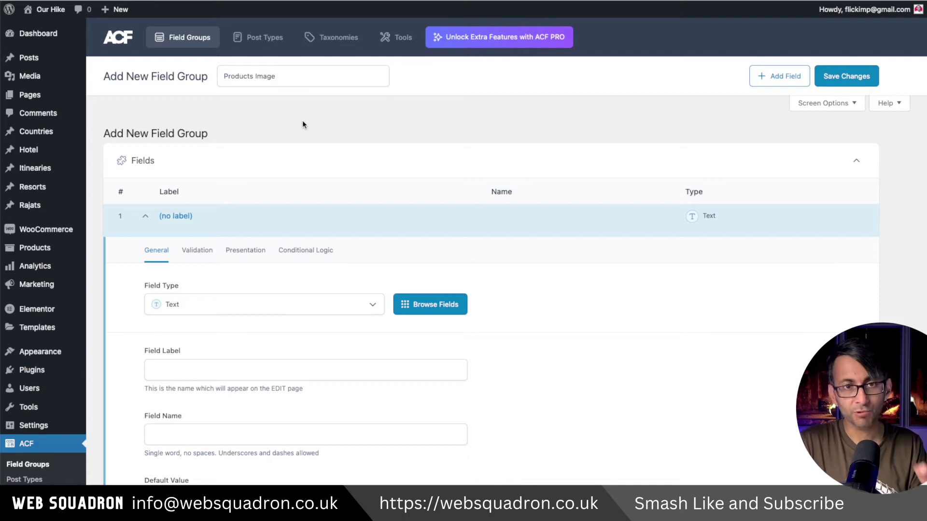
# Define the group's first field as an Image type with the label "Corner Image" and the name corner_image
pyautogui.click(265, 302)
pyautogui.click(238, 194)
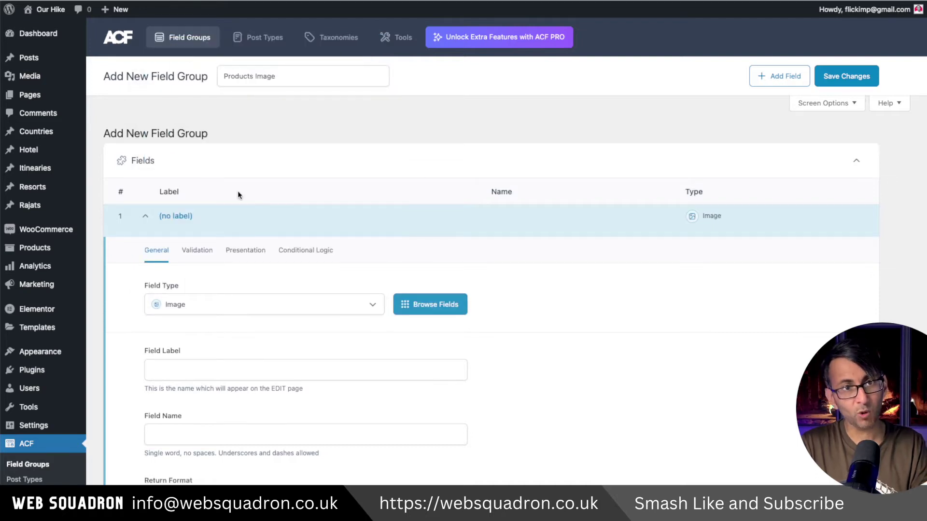
pyautogui.click(248, 369)
pyautogui.write('Corner Image')
pyautogui.click(258, 435)
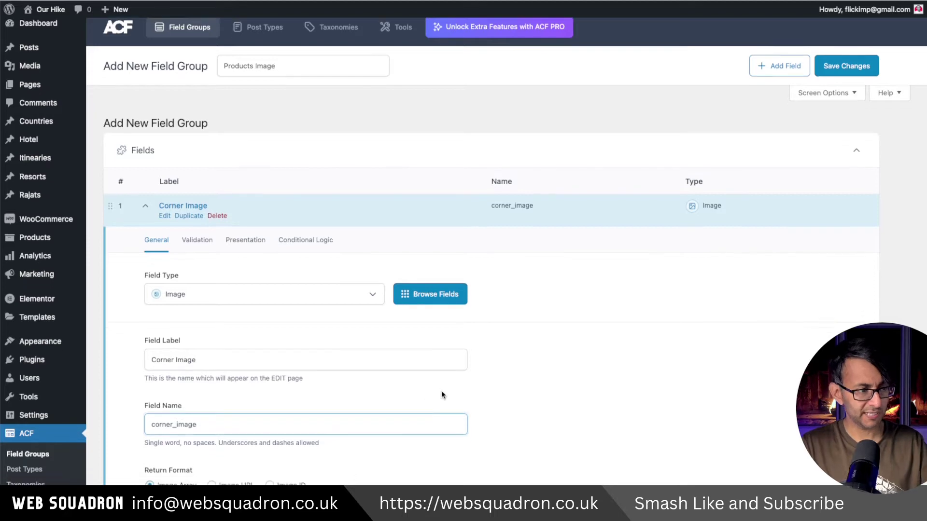
# Set the location rule to show the field group when Post Type is equal to Product, and save the group
pyautogui.scroll(-3, 441, 390)
pyautogui.scroll(-8, 443, 396)
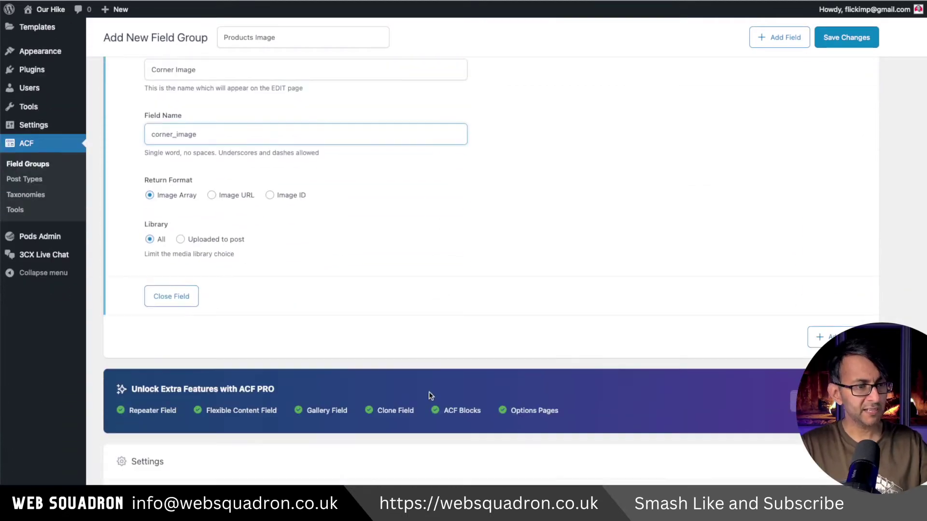
pyautogui.scroll(6, 468, 384)
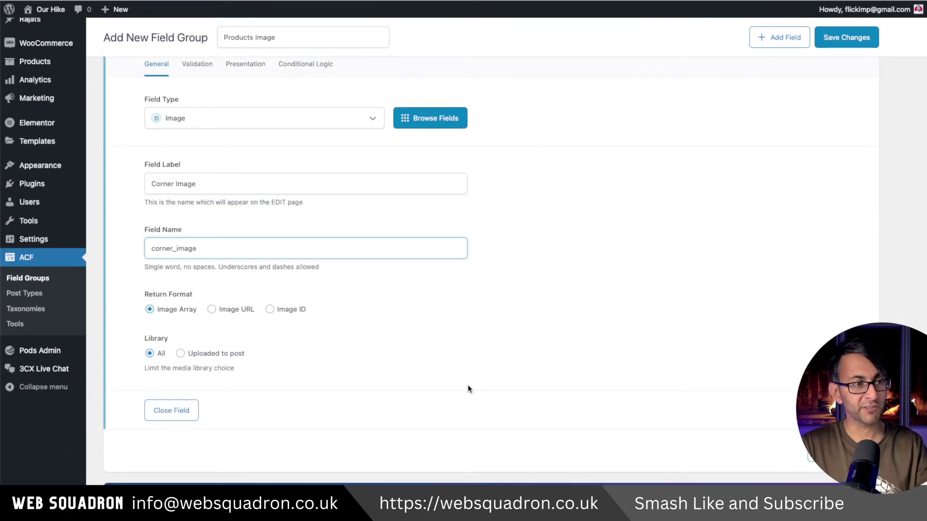
pyautogui.scroll(3, 467, 388)
pyautogui.scroll(-10, 468, 396)
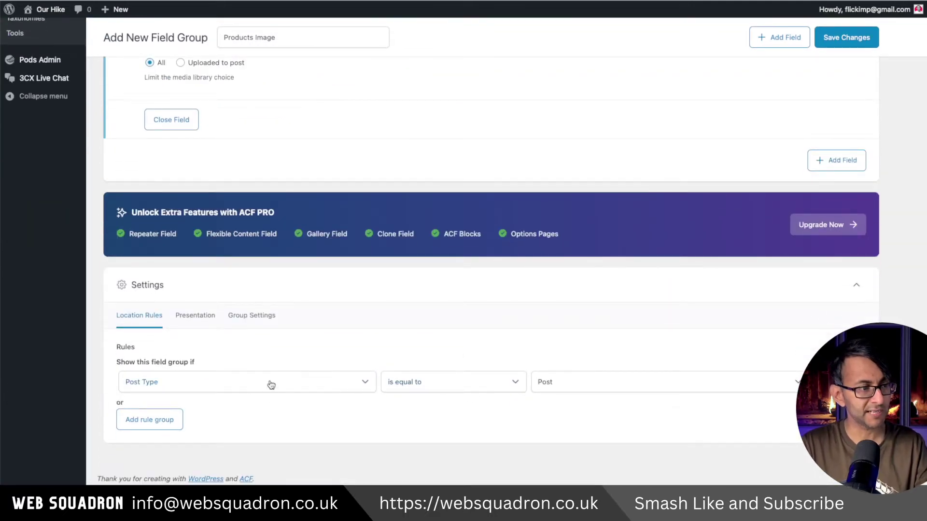
pyautogui.click(580, 382)
pyautogui.scroll(-3, 580, 445)
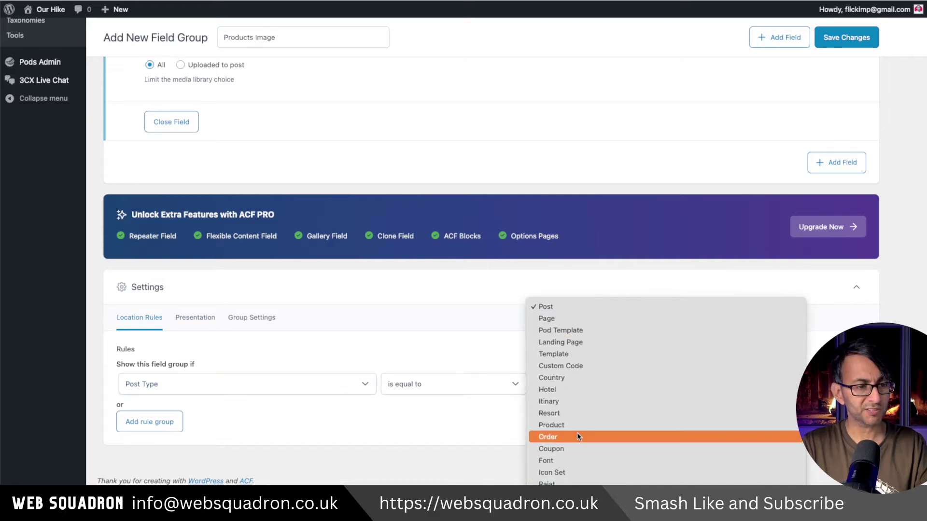
pyautogui.click(579, 426)
pyautogui.click(599, 385)
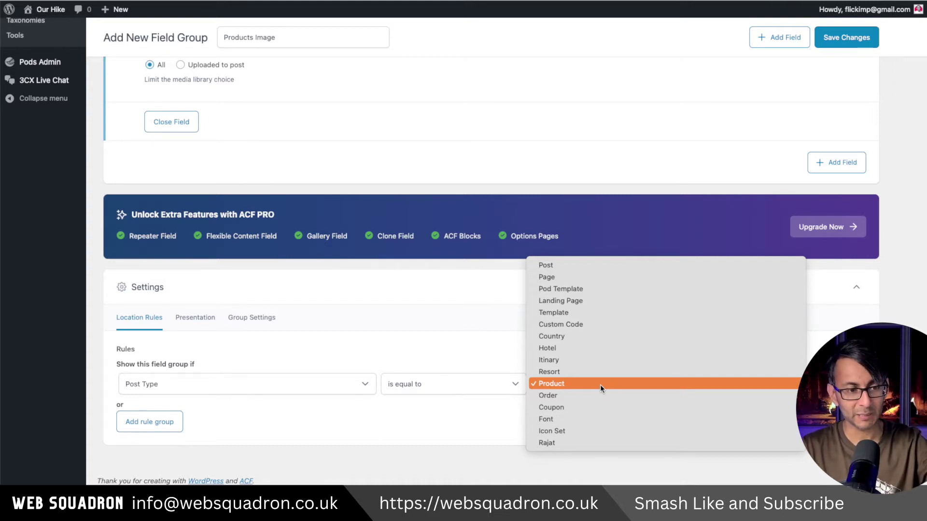
pyautogui.click(578, 384)
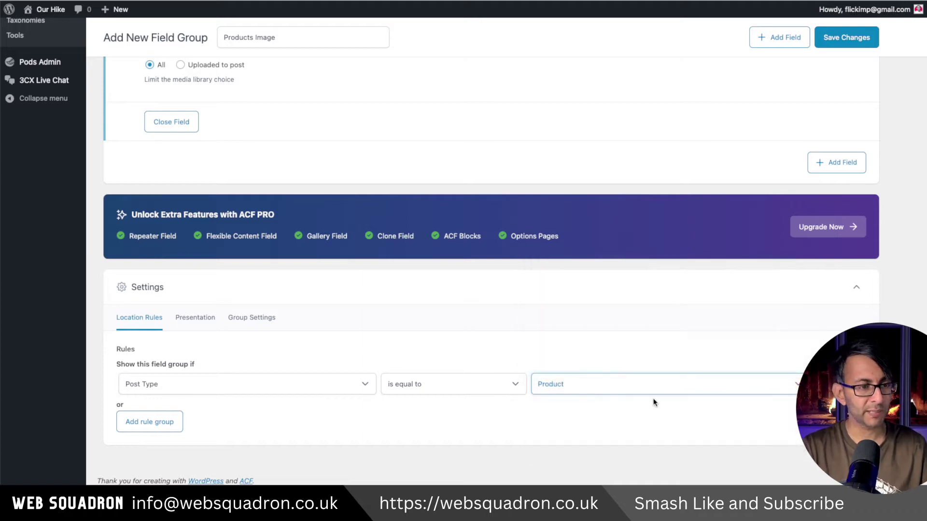
pyautogui.click(834, 38)
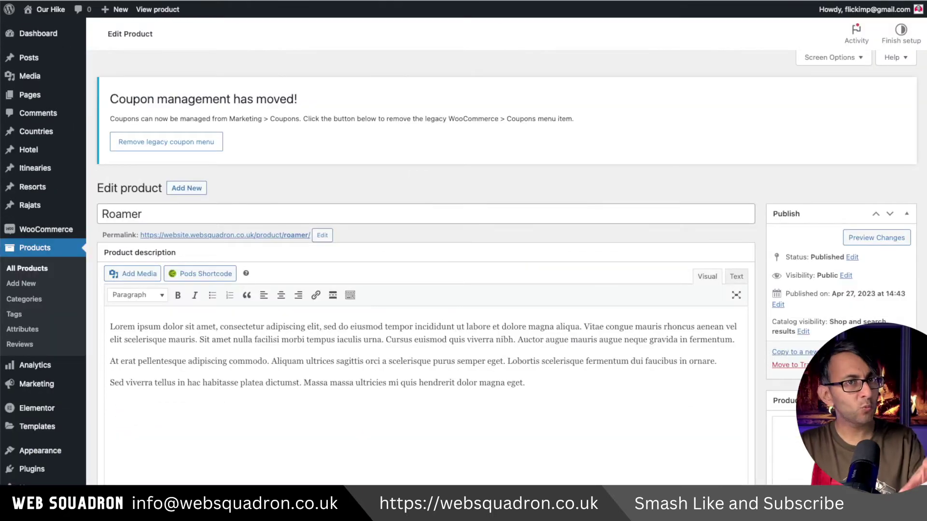
# Open the image selection for the Corner Image field on the Roamer product's edit page
pyautogui.scroll(-7, 507, 268)
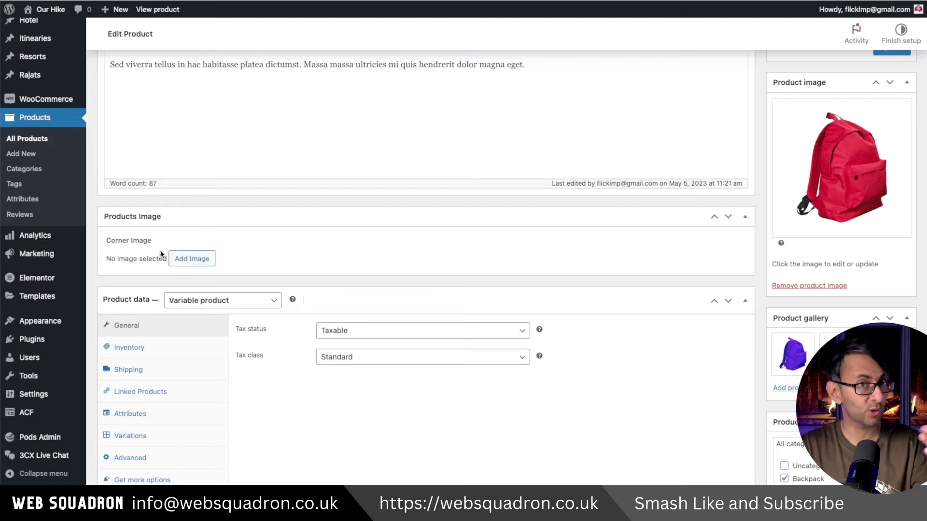
pyautogui.click(184, 263)
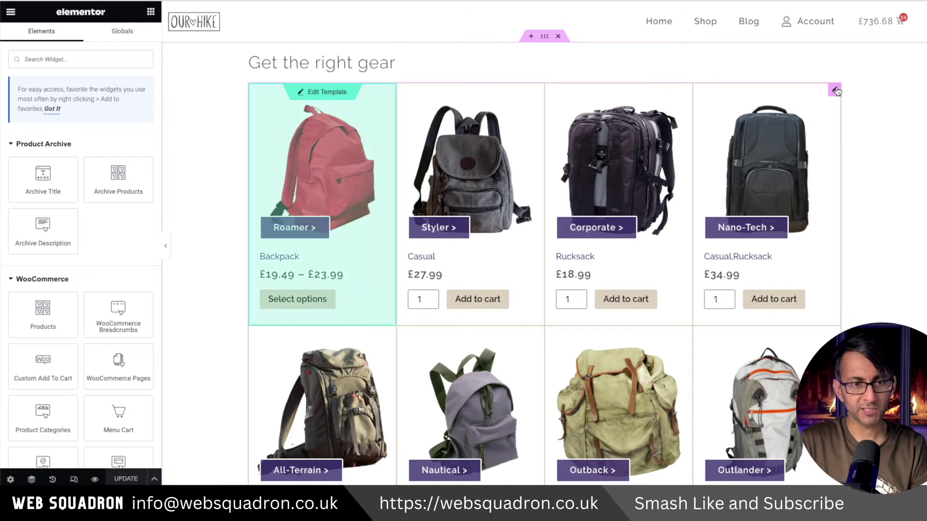
# Back in the Elementor products archive, set the Loop Grid's gaps between columns and rows to 30 px
pyautogui.click(318, 193)
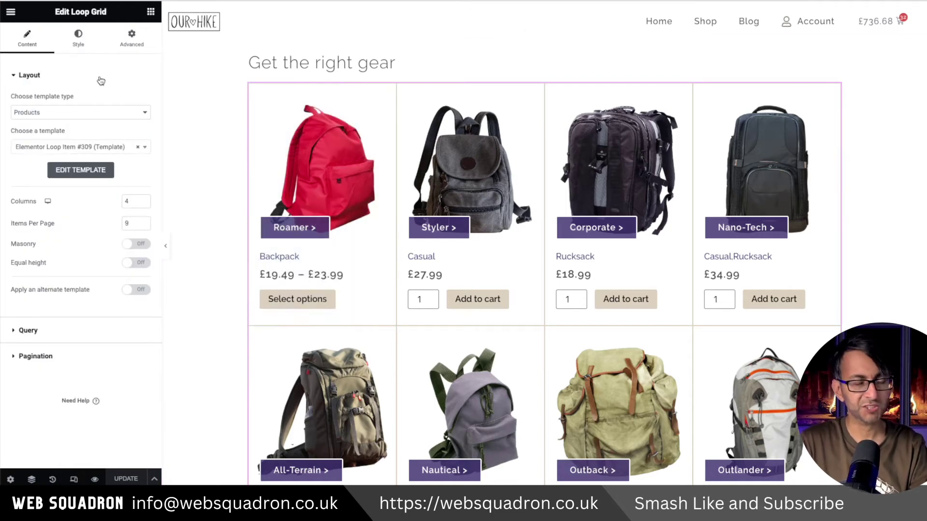
pyautogui.click(80, 39)
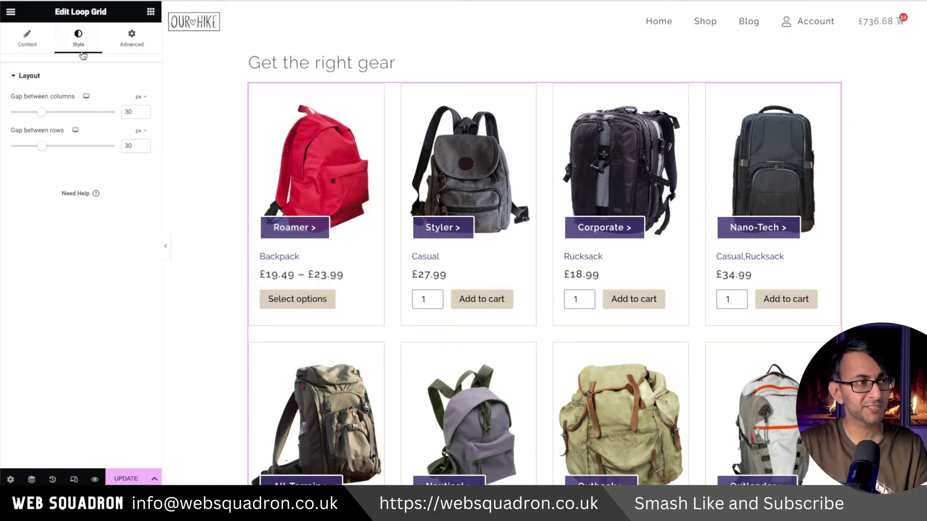
pyautogui.click(43, 40)
pyautogui.click(78, 37)
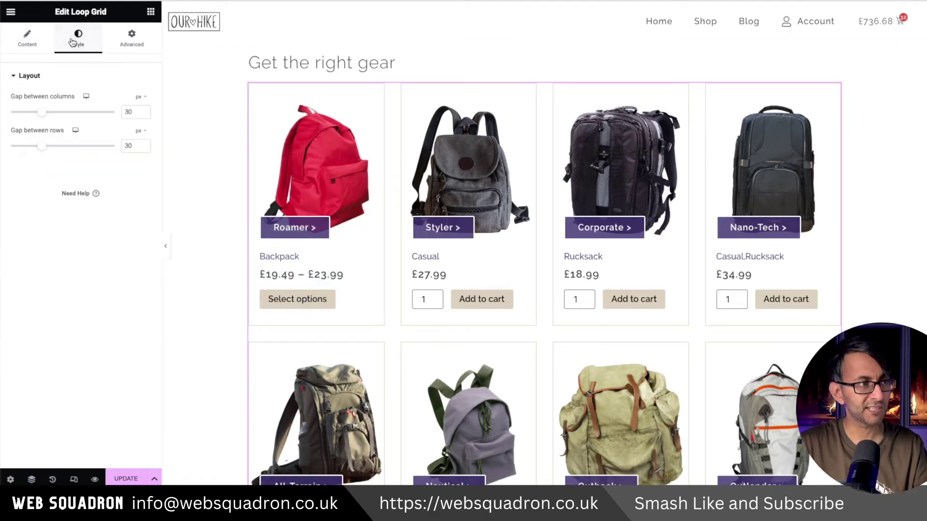
# Save the changes while opening the loop item template, and add an Image widget between the Call to Action and the category text
pyautogui.click(335, 97)
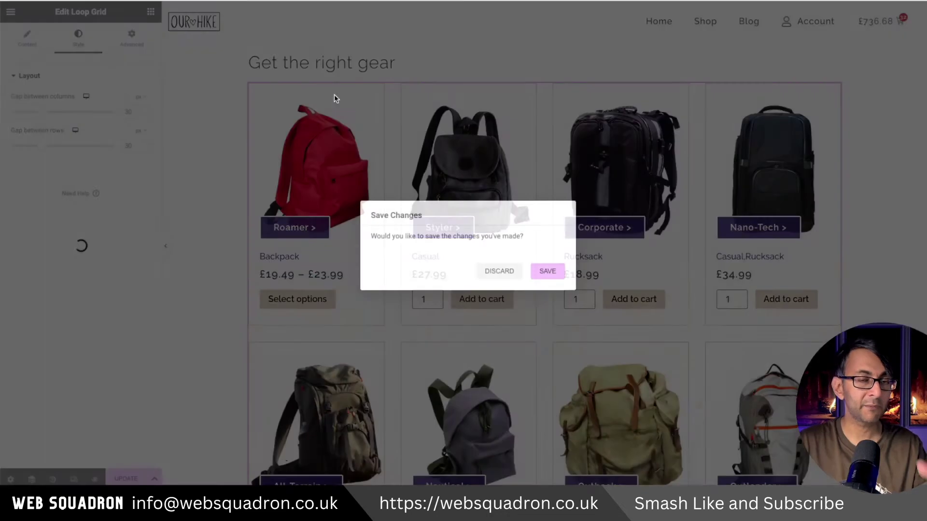
pyautogui.click(547, 272)
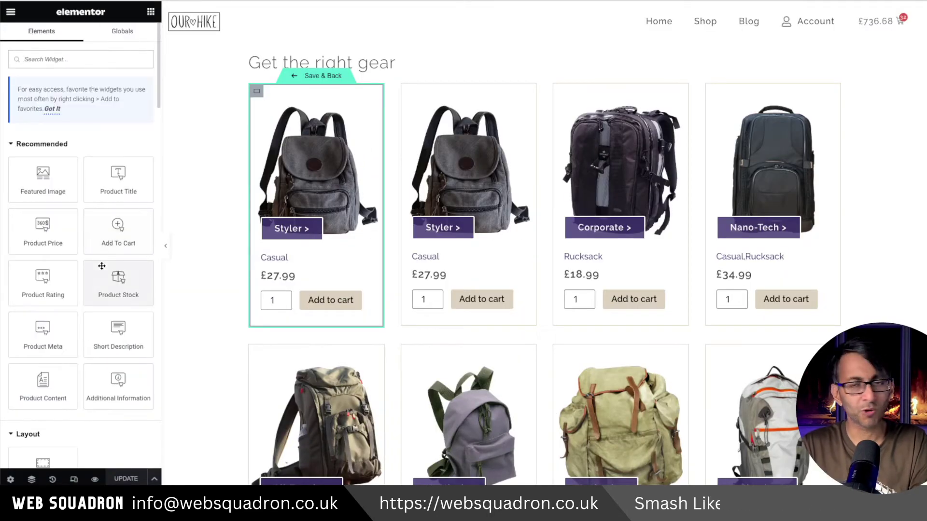
pyautogui.scroll(-6, 101, 289)
pyautogui.moveTo(119, 241); pyautogui.dragTo(381, 259)
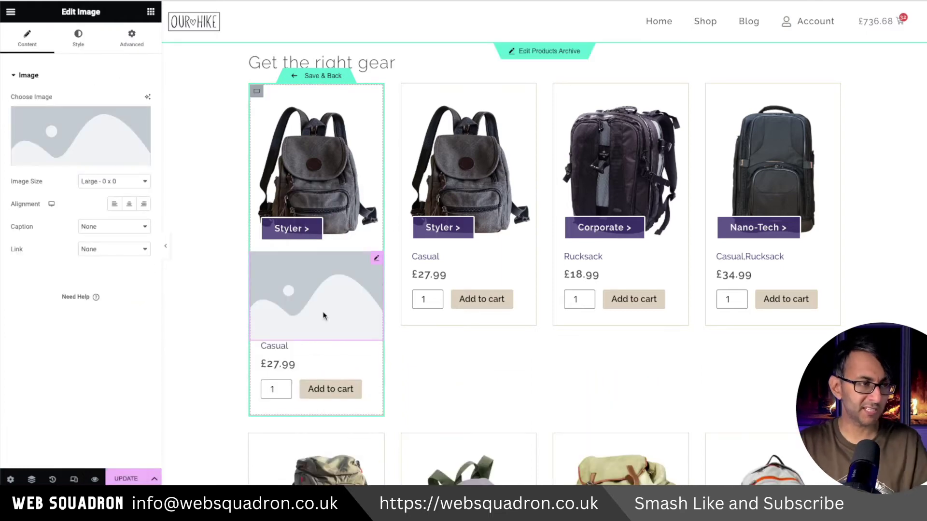
# Link the Image widget dynamically to the ACF Image Field with the key Corner Image
pyautogui.moveTo(84, 138)
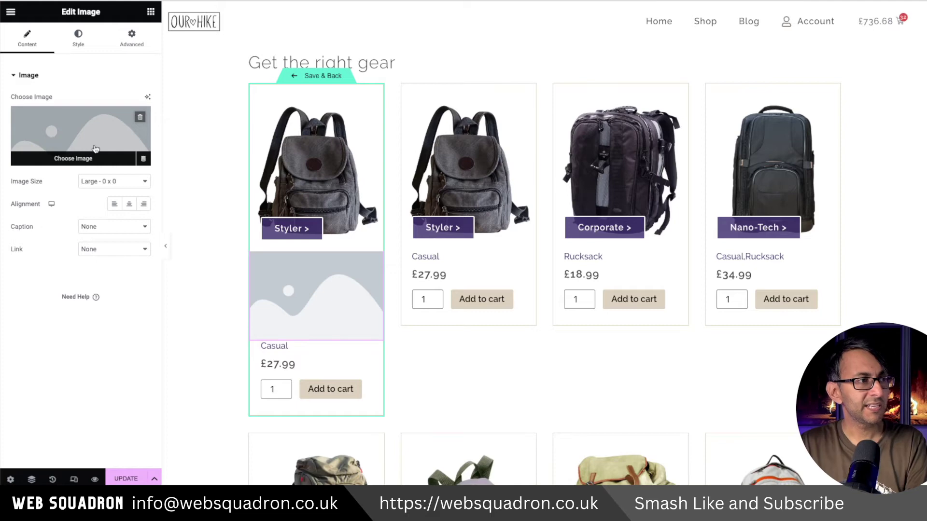
pyautogui.click(143, 159)
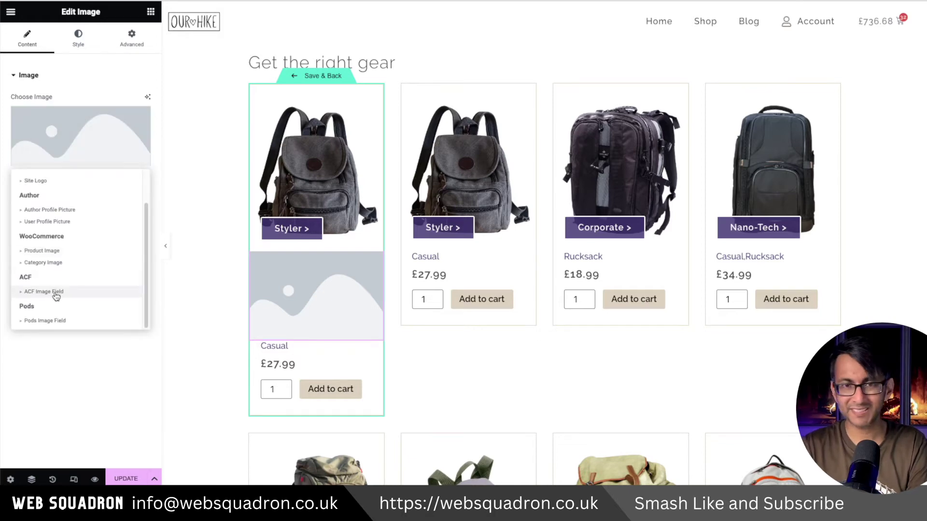
pyautogui.click(57, 292)
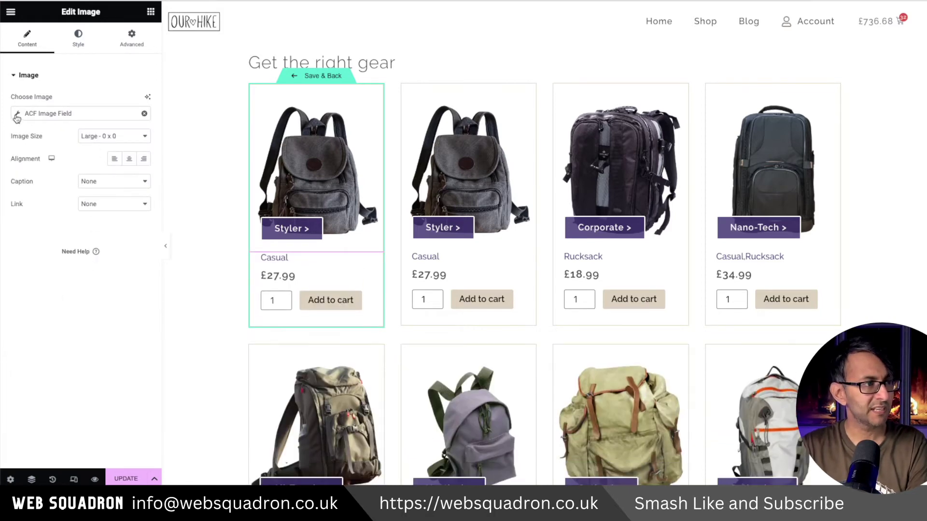
pyautogui.click(17, 116)
pyautogui.click(109, 164)
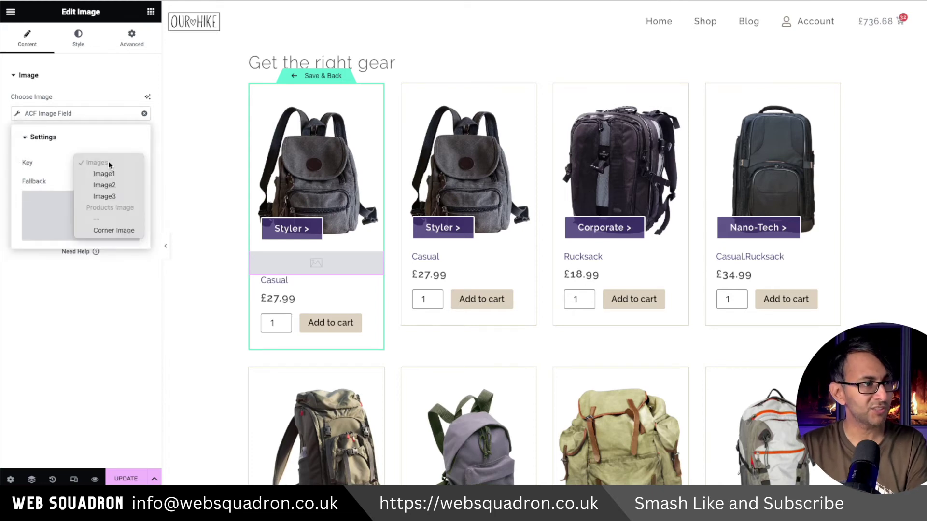
pyautogui.click(123, 230)
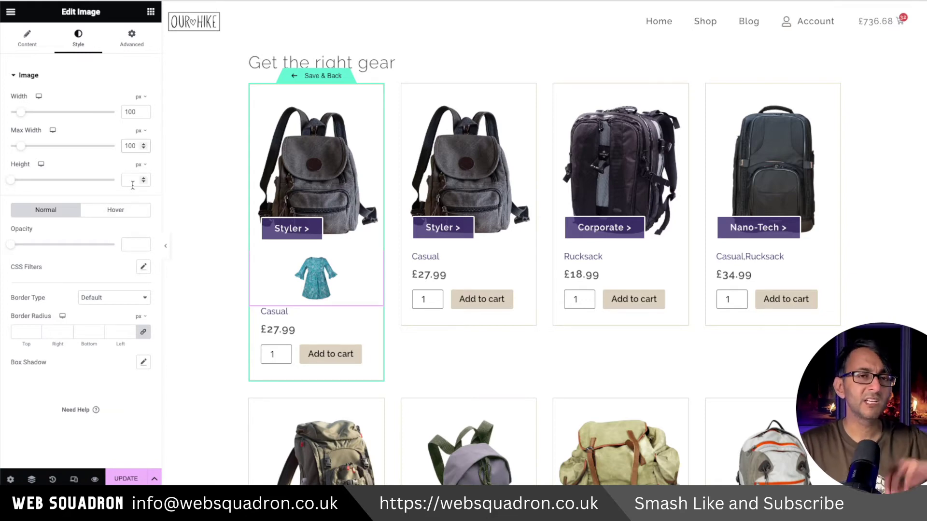
pyautogui.moveTo(12, 181); pyautogui.dragTo(28, 183)
pyautogui.click(94, 202)
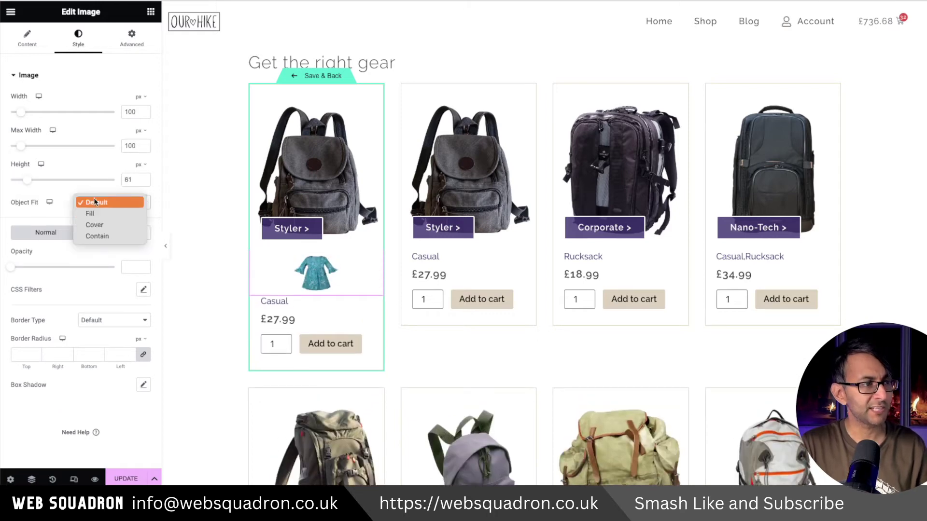
pyautogui.doubleClick(135, 180)
pyautogui.press('BackSpace')
# Give the image a solid 1 px border in the global color New Item #2 and a border radius of 50 px
pyautogui.click(103, 298)
pyautogui.click(102, 321)
pyautogui.click(22, 332)
pyautogui.write('1')
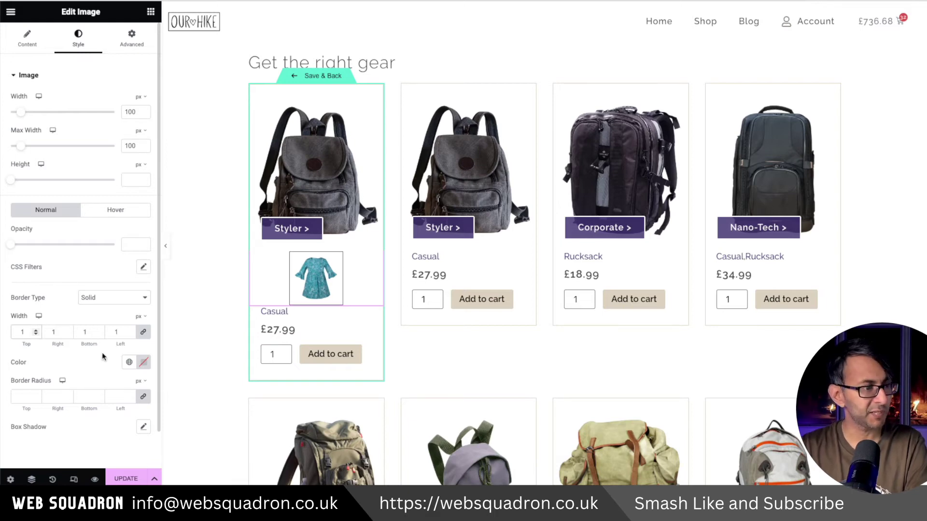
pyautogui.click(129, 362)
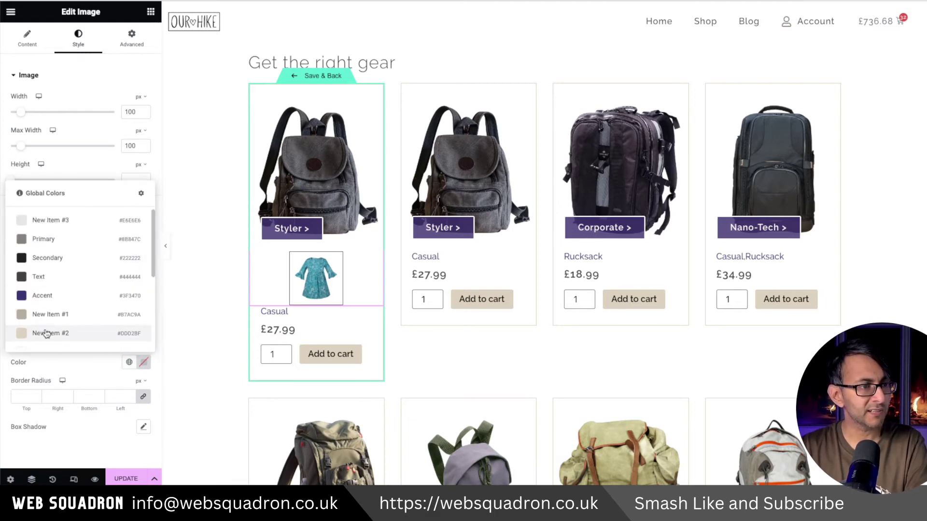
pyautogui.click(46, 333)
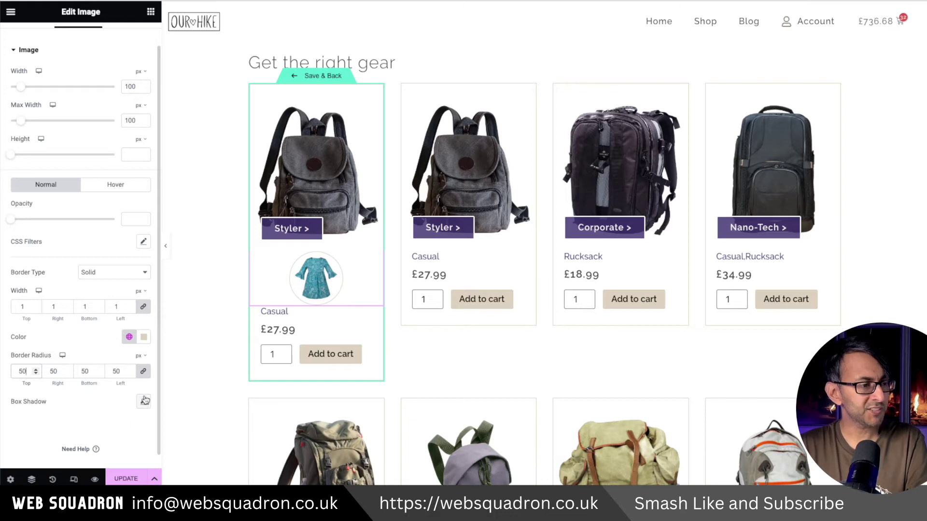
# Set the image's position to Absolute and anchor it to the top right corner of the card
pyautogui.click(132, 38)
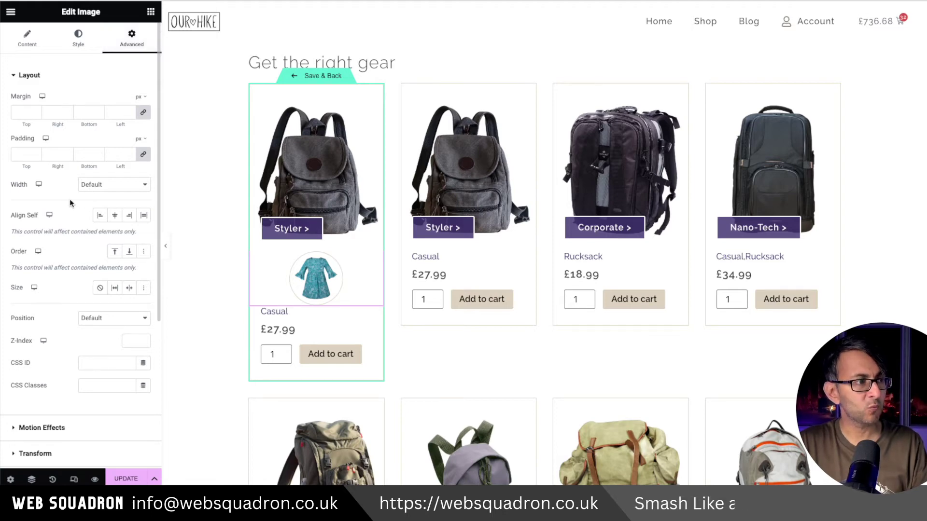
pyautogui.click(102, 324)
pyautogui.click(107, 331)
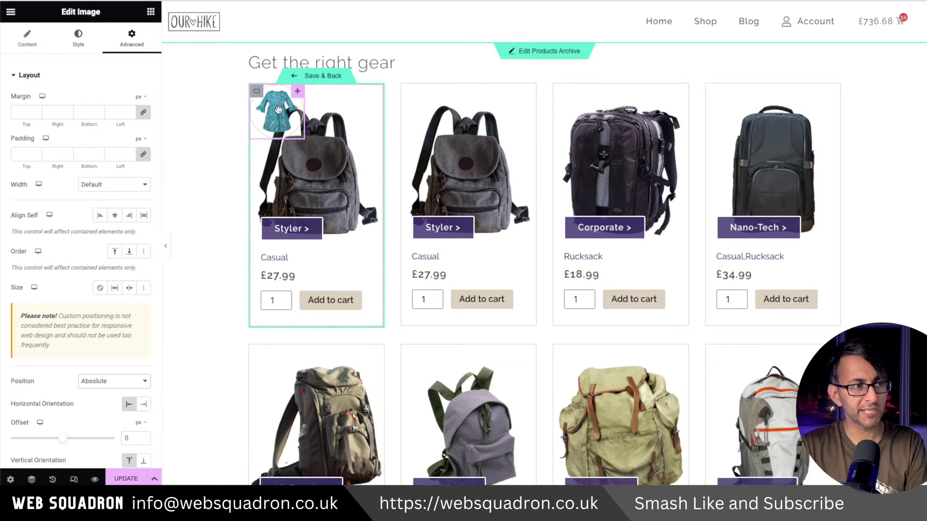
pyautogui.scroll(-2, 114, 419)
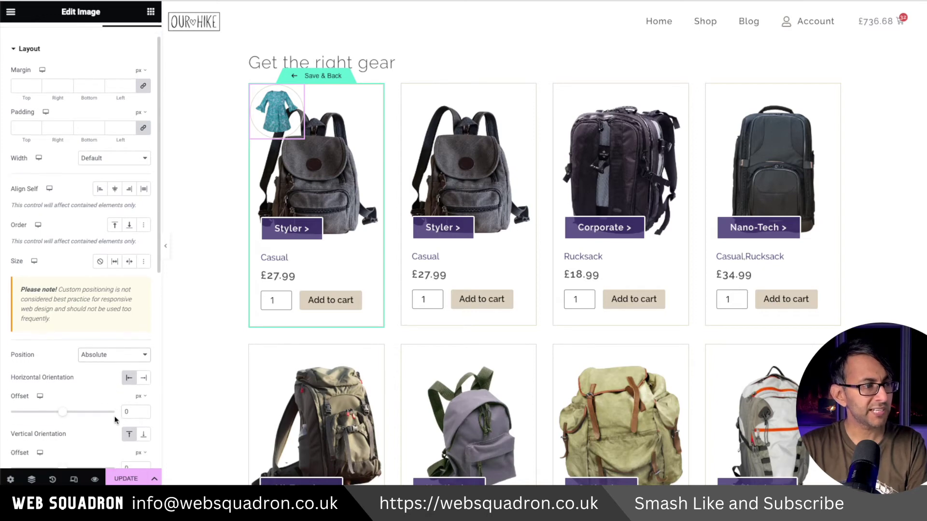
pyautogui.scroll(1, 115, 420)
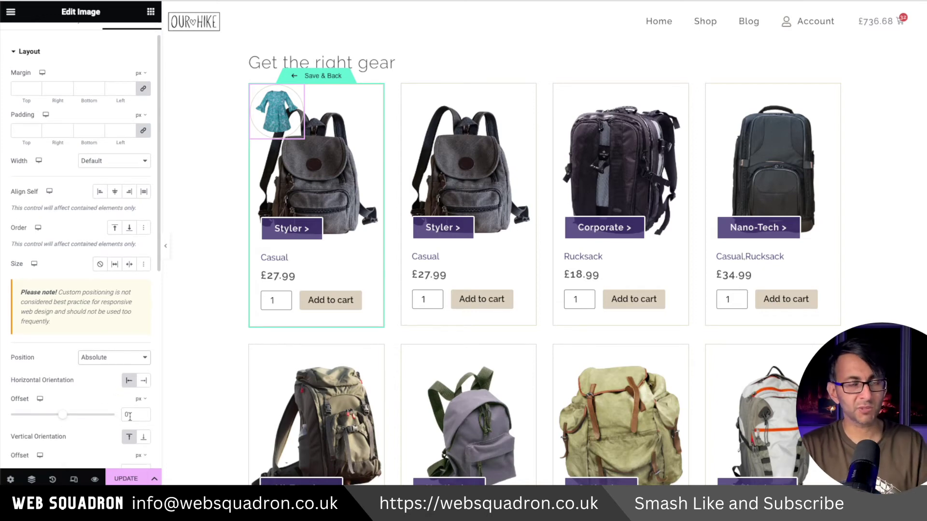
pyautogui.click(144, 381)
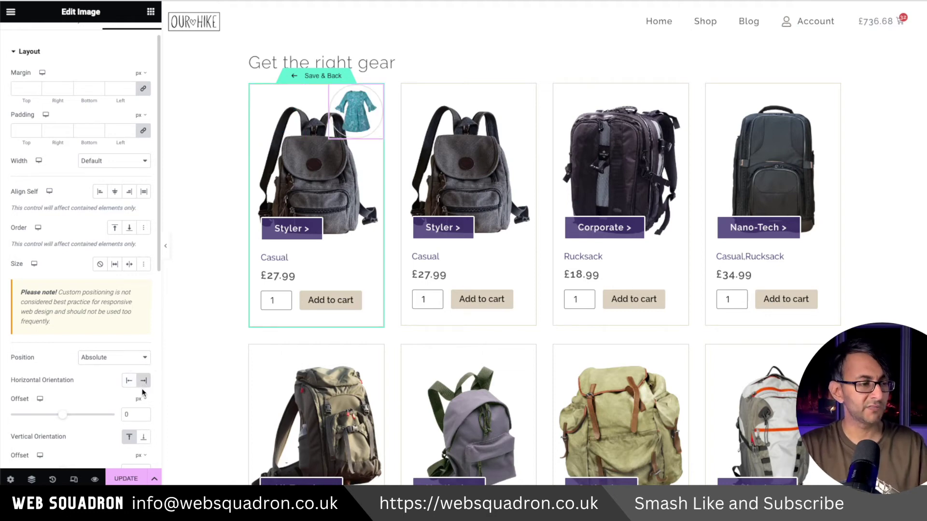
pyautogui.click(143, 437)
pyautogui.click(129, 437)
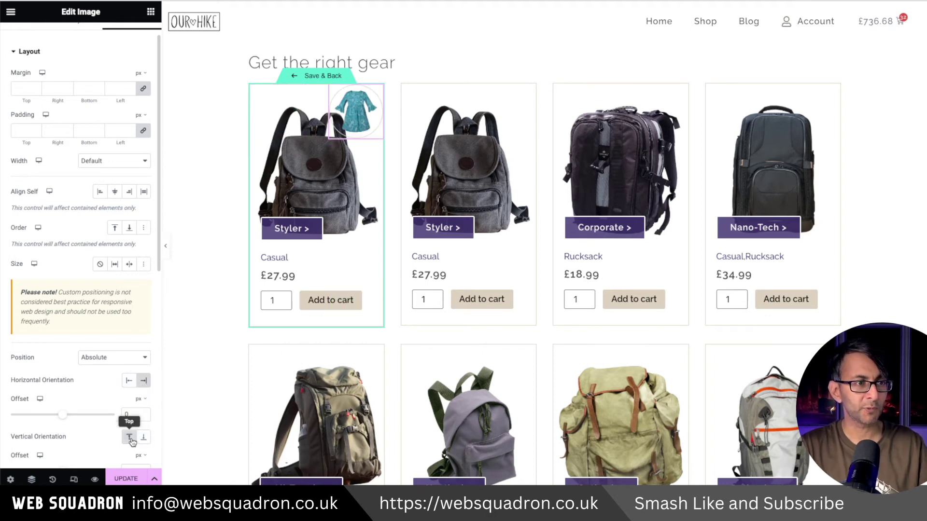
# Set both the horizontal and vertical offsets of the corner image to -35 px
pyautogui.scroll(-4, 132, 442)
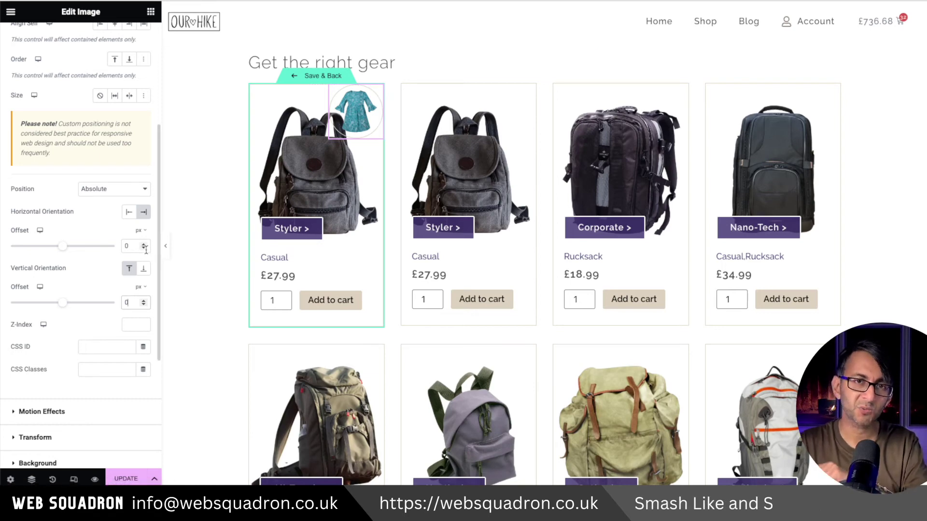
pyautogui.doubleClick(127, 246)
pyautogui.write('-20')
pyautogui.doubleClick(127, 303)
pyautogui.write('-20')
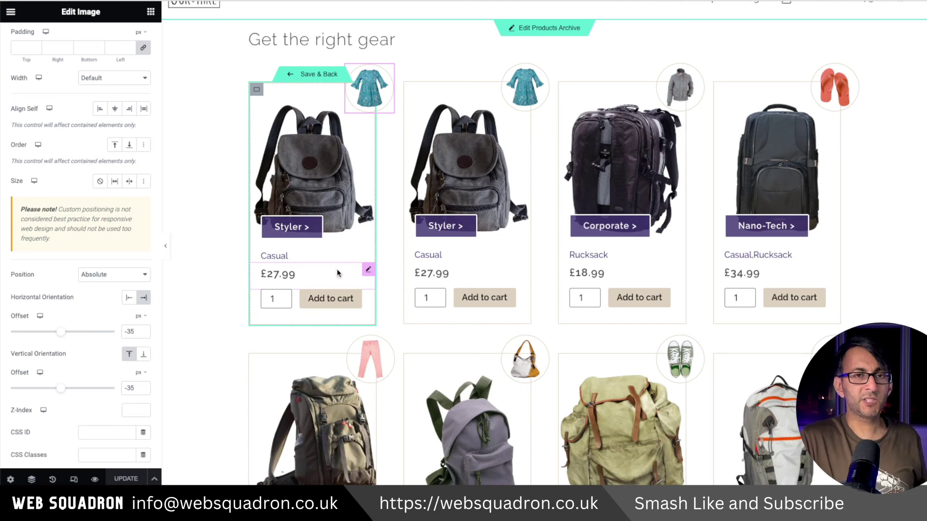
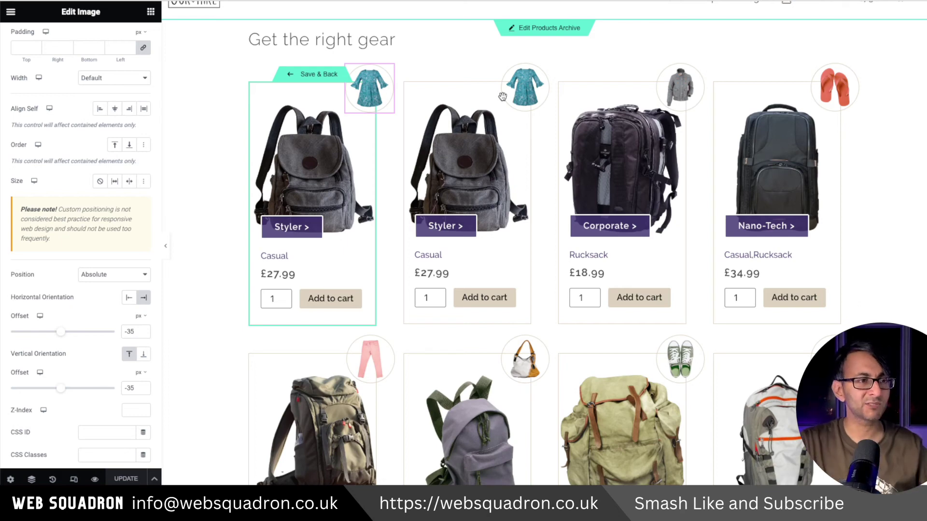
# Review the corner image's style settings, then save the loop item template and return to the products archive
pyautogui.scroll(1, 418, 134)
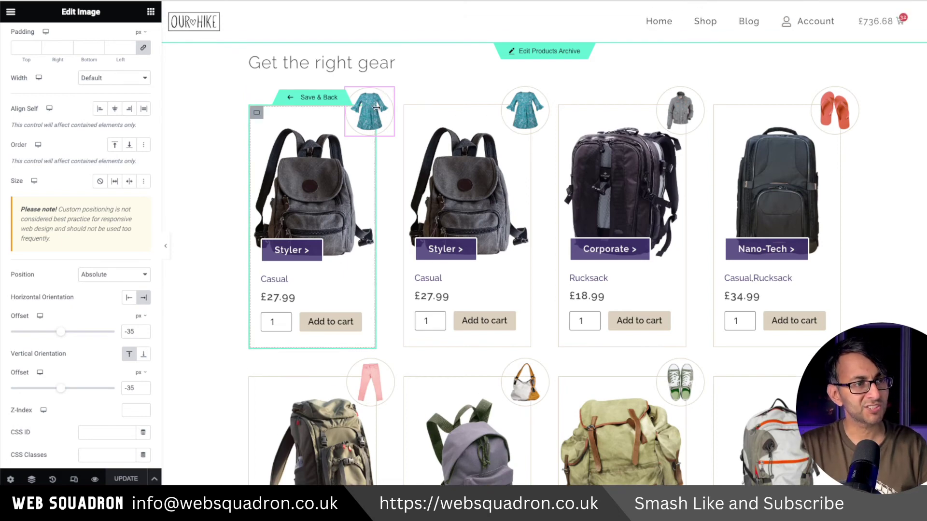
pyautogui.click(357, 113)
pyautogui.click(78, 38)
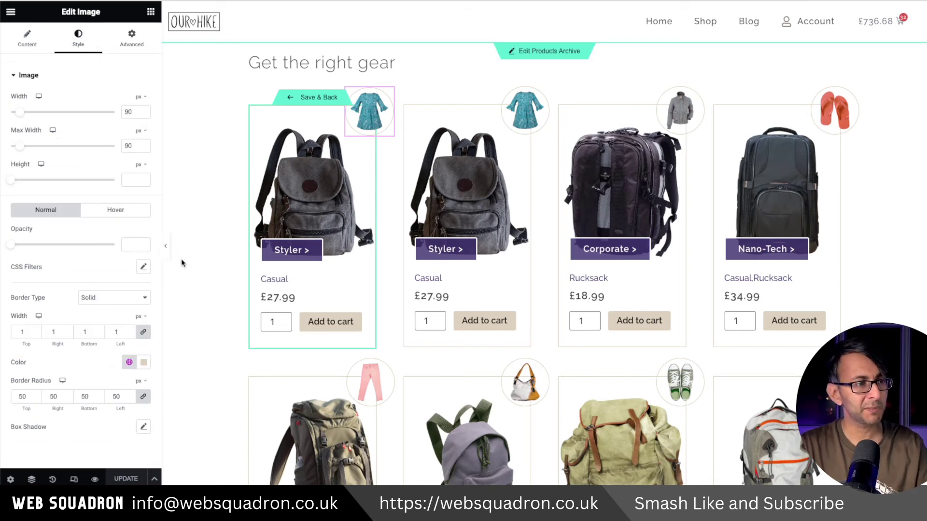
pyautogui.click(326, 102)
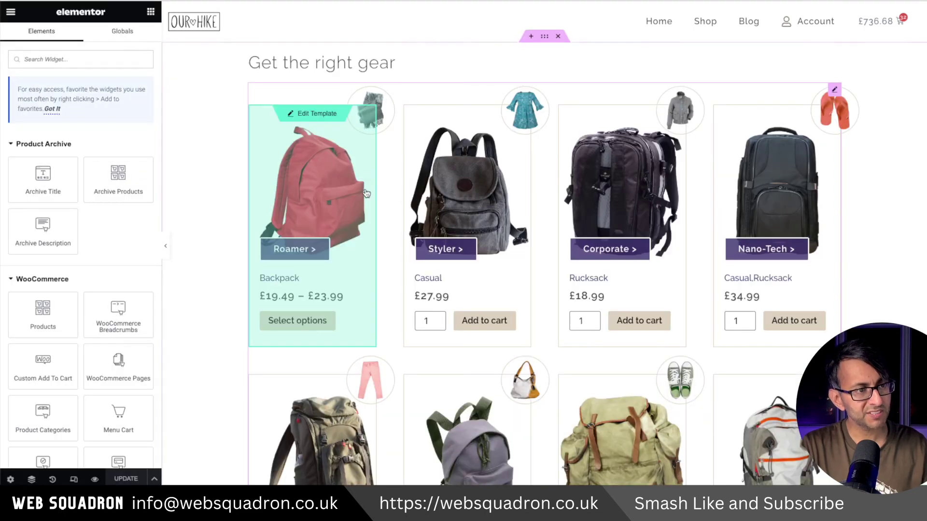
# Examine the Loop Grid's gaps between columns and rows in its style settings
pyautogui.click(834, 90)
pyautogui.click(78, 39)
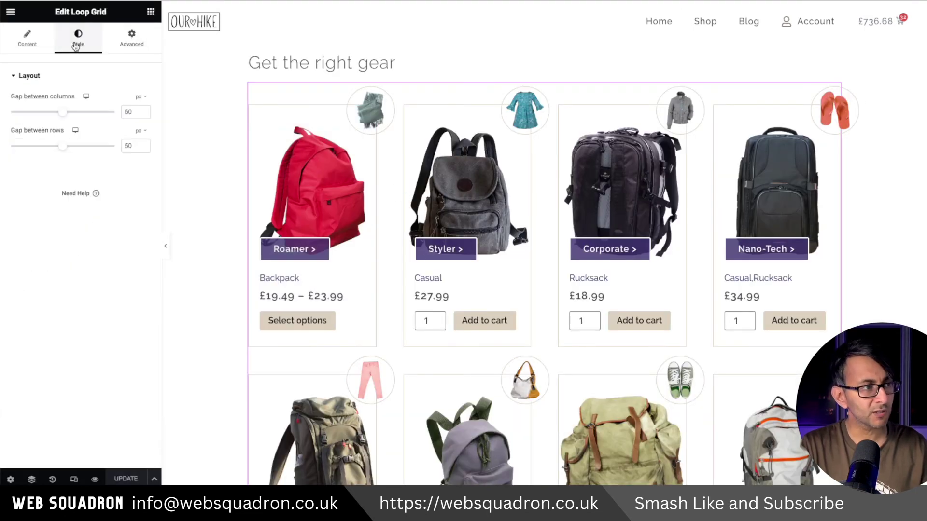
# Hide the editing panel and look over the corner images on all product cards in the grid
pyautogui.click(166, 245)
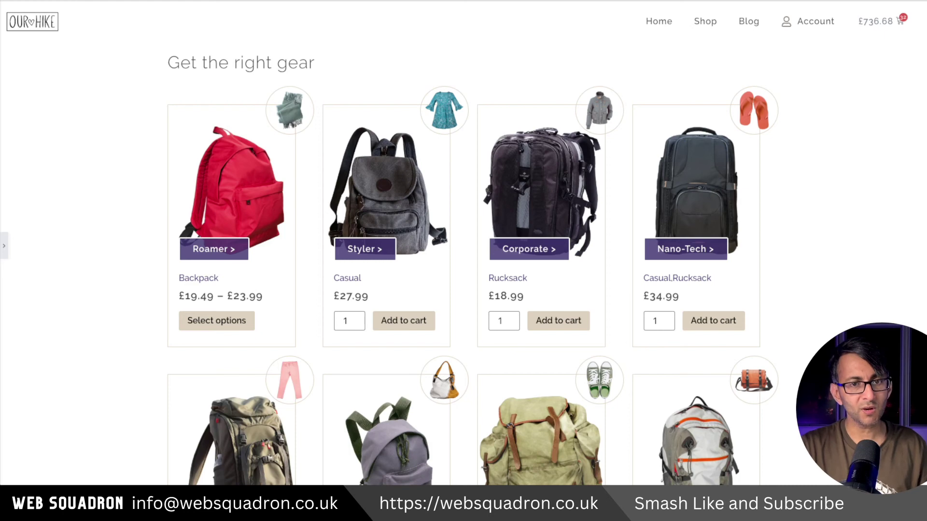
pyautogui.scroll(-5, 464, 260)
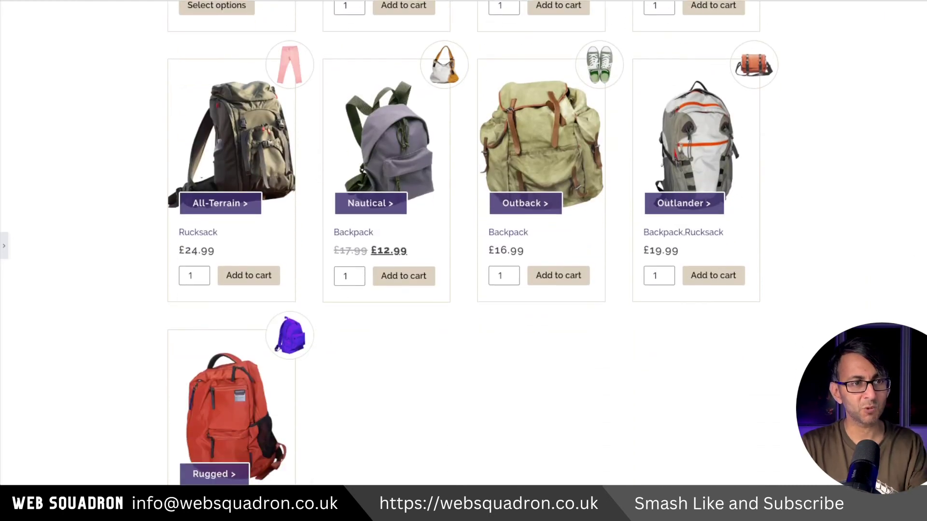
pyautogui.scroll(2, 464, 261)
pyautogui.scroll(1, 548, 181)
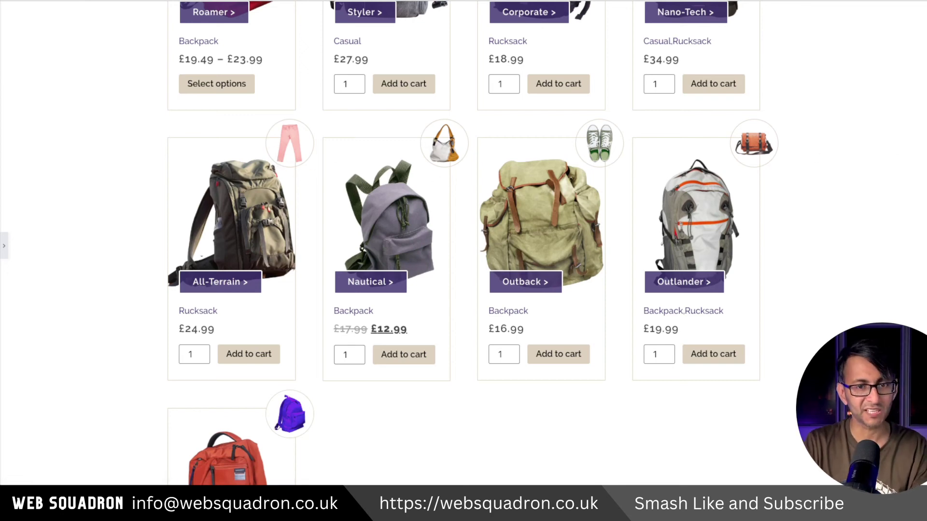
pyautogui.scroll(1, 463, 241)
pyautogui.scroll(3, 463, 241)
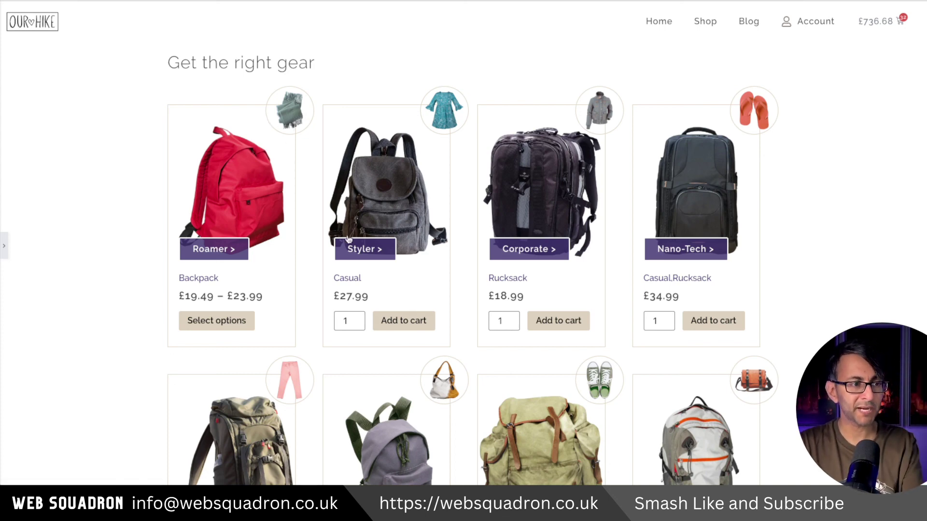
pyautogui.scroll(-3, 613, 332)
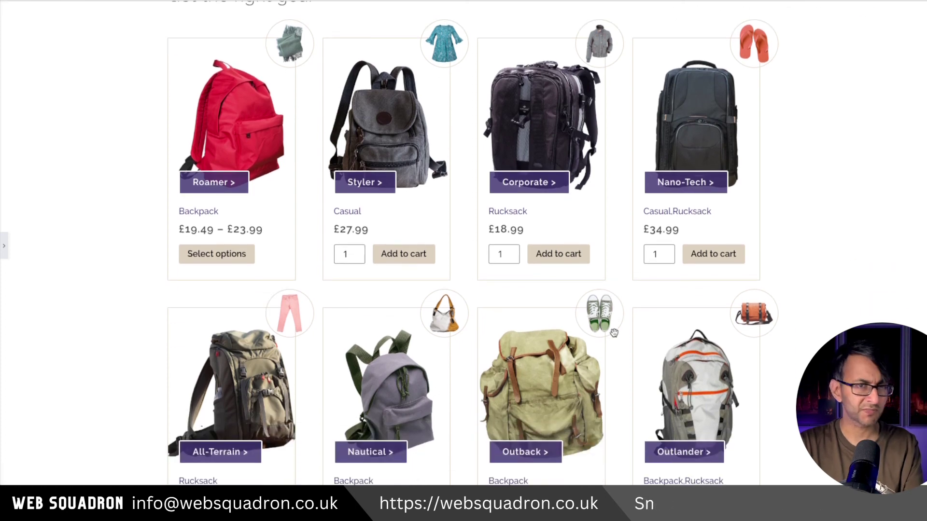
pyautogui.scroll(3, 613, 332)
# Show the responsive preview controls for the products archive
pyautogui.press('super+alt+r')
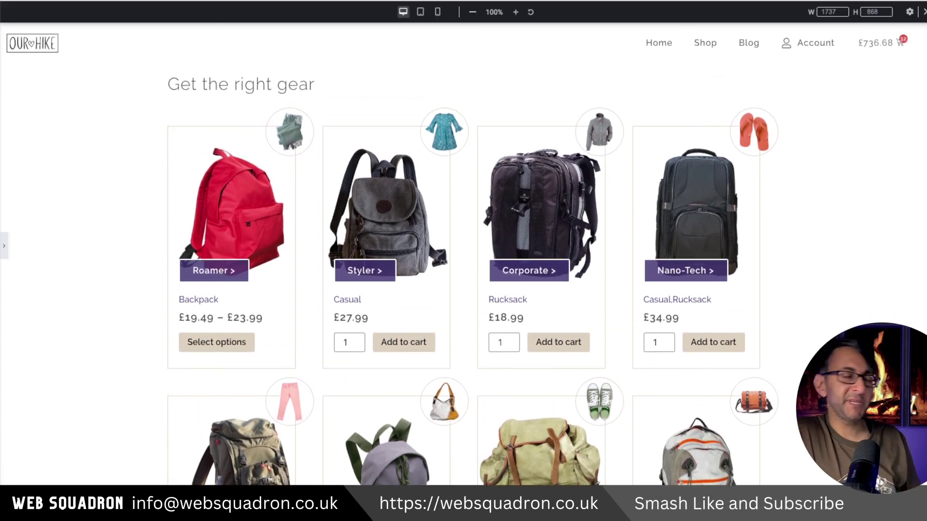